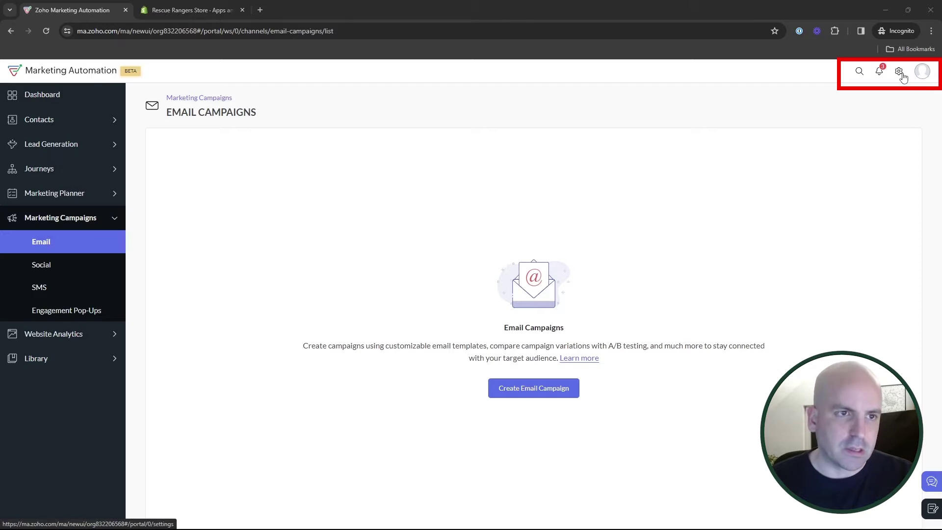
Step: Open the Shopify e-commerce integration, which shows 71 products, 25 customers and 44 orders synced
{"action": "left_click", "coordinate": [900, 72]}
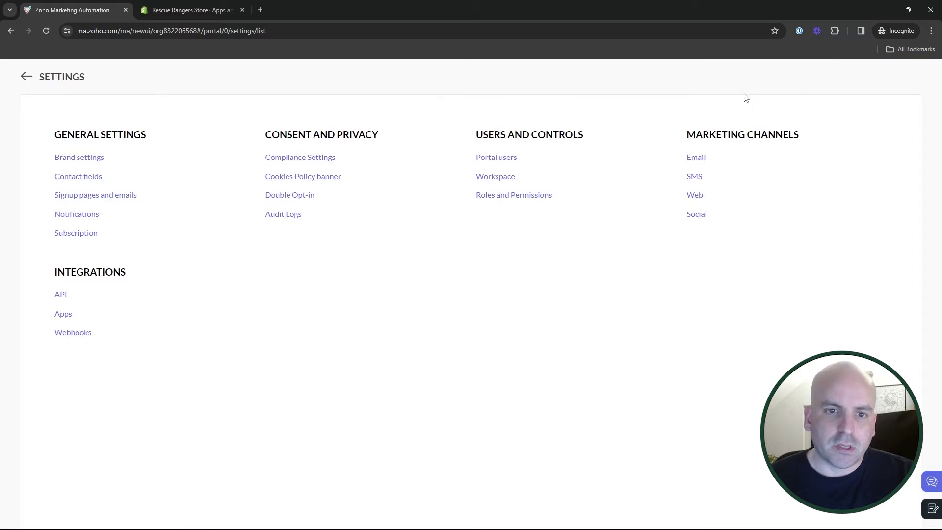
{"action": "left_click", "coordinate": [64, 315]}
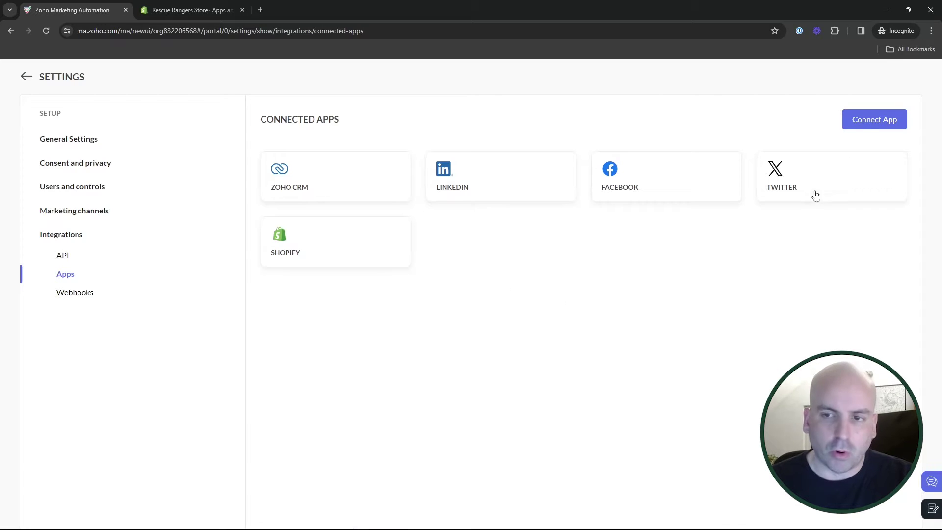
{"action": "left_click", "coordinate": [877, 126]}
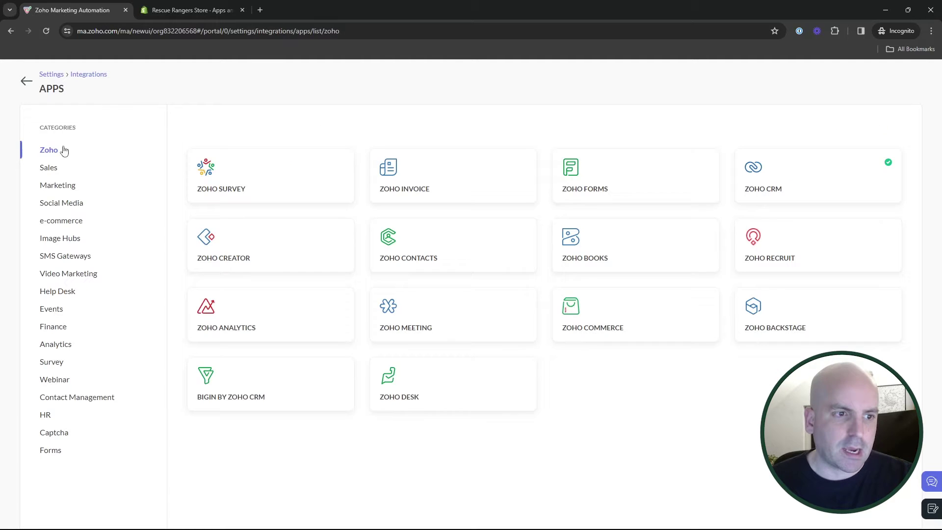
{"action": "left_click", "coordinate": [62, 221]}
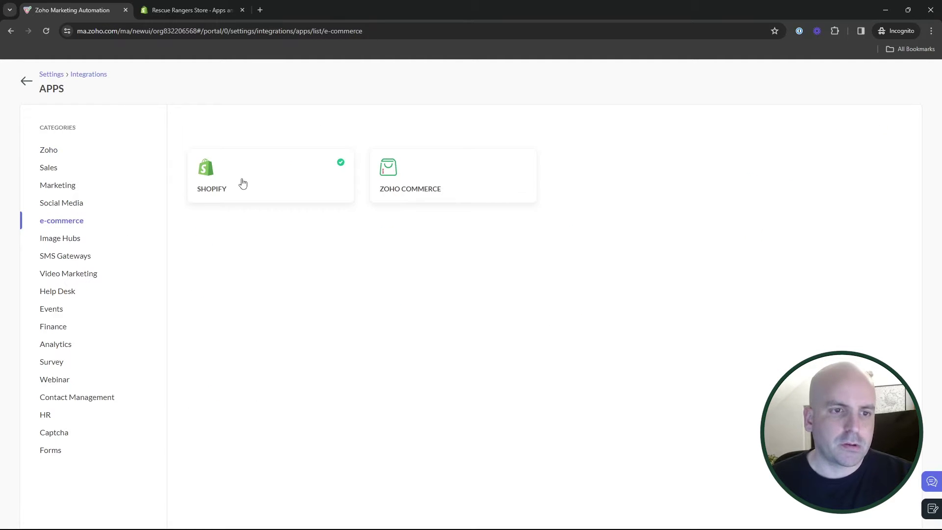
{"action": "left_click", "coordinate": [242, 183]}
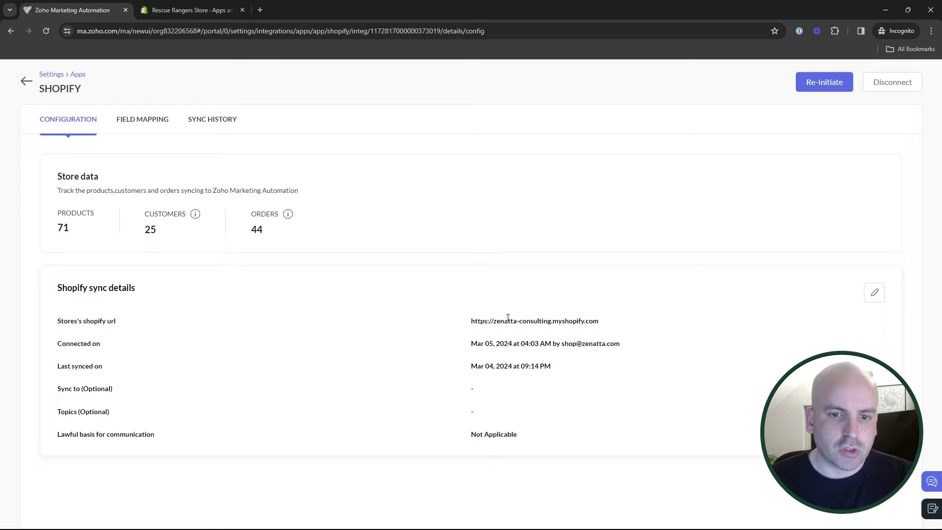
{"action": "left_click_drag", "start_coordinate": [494, 321], "coordinate": [553, 321]}
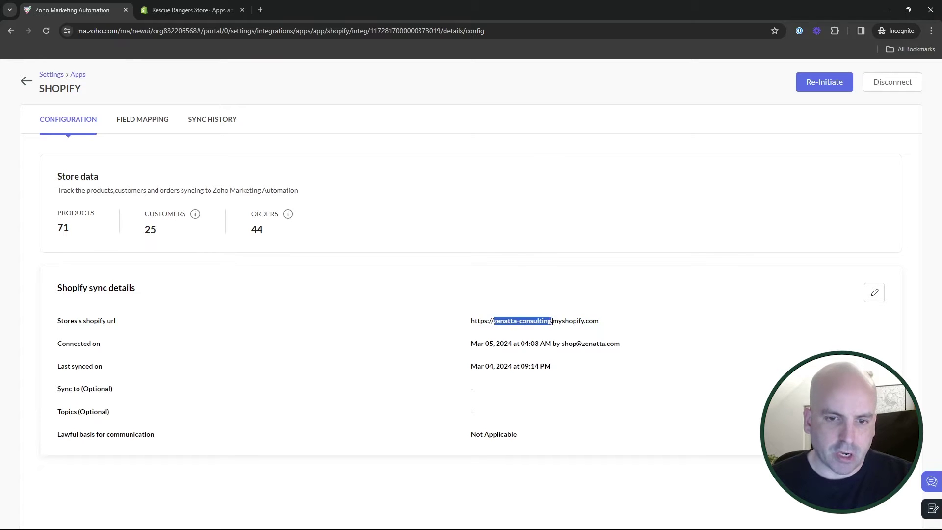
{"action": "left_click", "coordinate": [551, 322]}
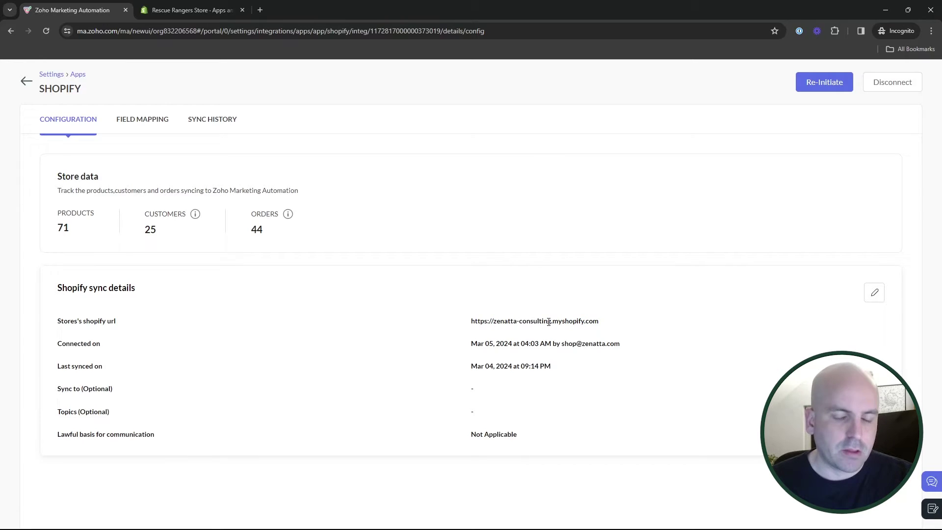
Step: Add the read_assigned_fulfillment_orders scope to the Marketing Automation Connection app's Admin API configuration and save
{"action": "left_click", "coordinate": [207, 10]}
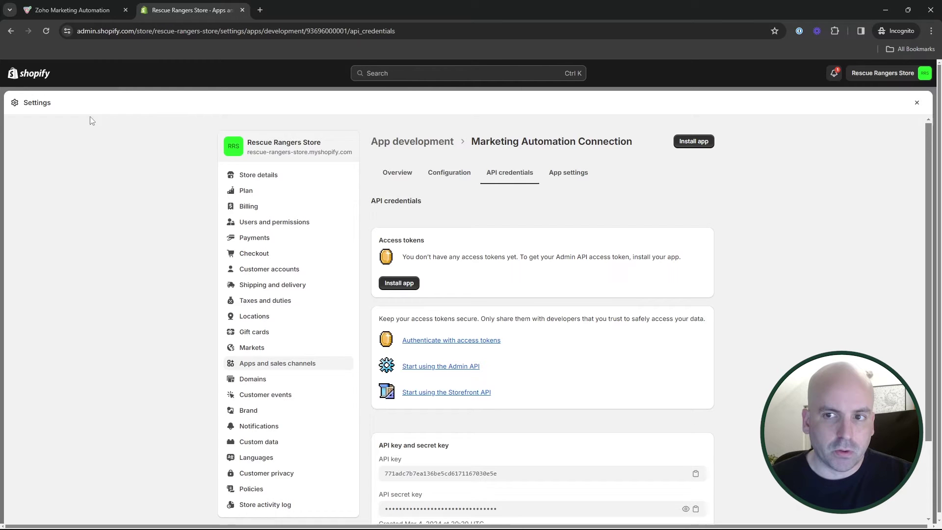
{"action": "scroll", "coordinate": [447, 198], "scroll_direction": "down", "scroll_amount": 2}
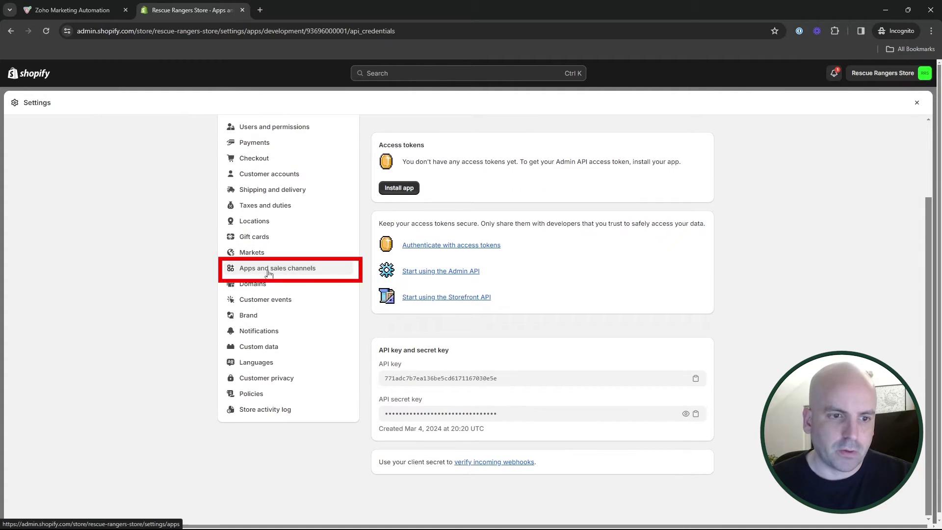
{"action": "scroll", "coordinate": [314, 275], "scroll_direction": "up", "scroll_amount": 2}
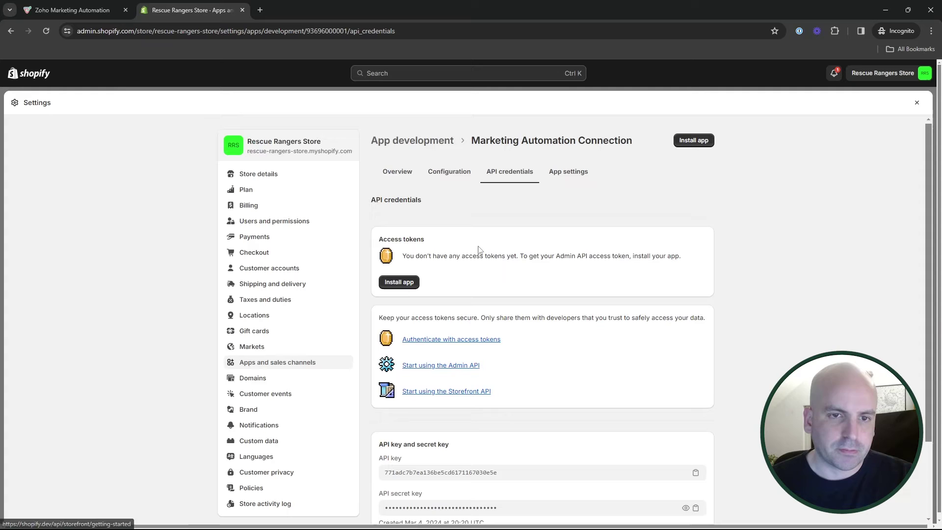
{"action": "left_click", "coordinate": [449, 176]}
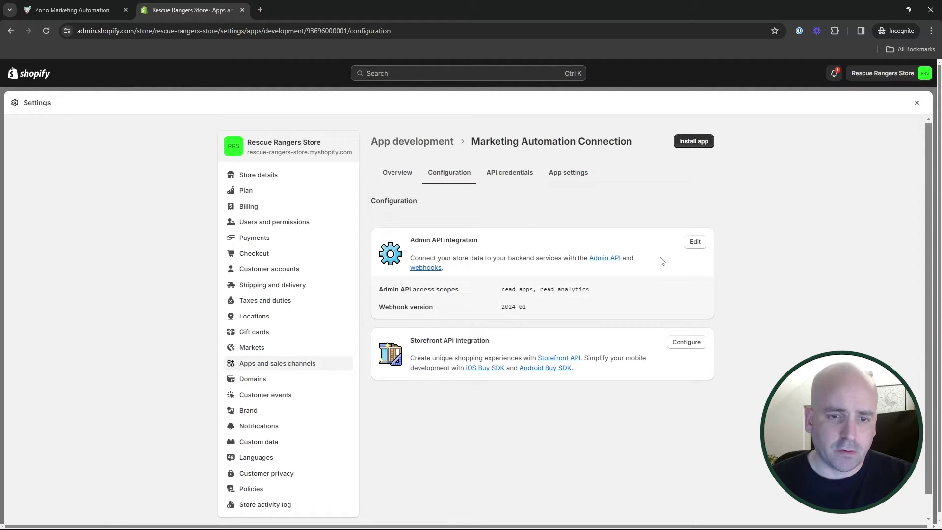
{"action": "left_click", "coordinate": [694, 244]}
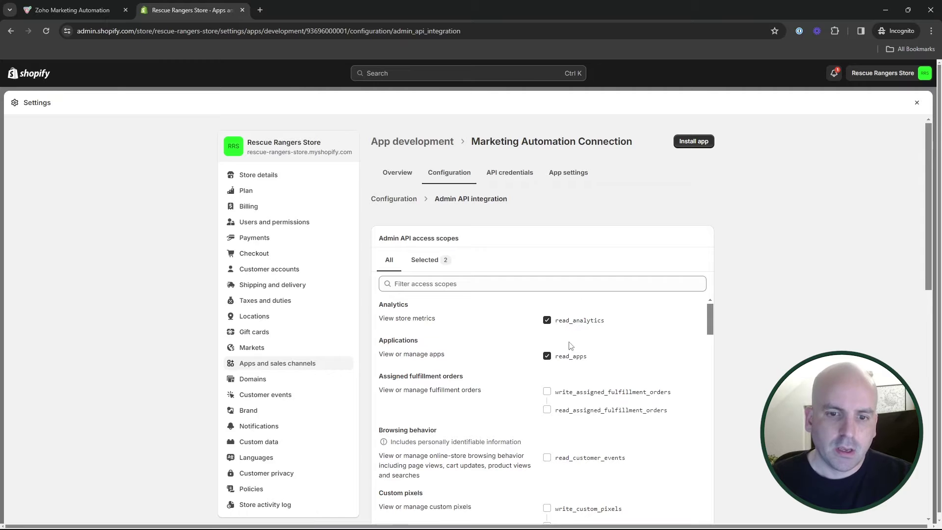
{"action": "scroll", "coordinate": [540, 343], "scroll_direction": "down", "scroll_amount": 1}
{"action": "scroll", "coordinate": [564, 342], "scroll_direction": "up", "scroll_amount": 1}
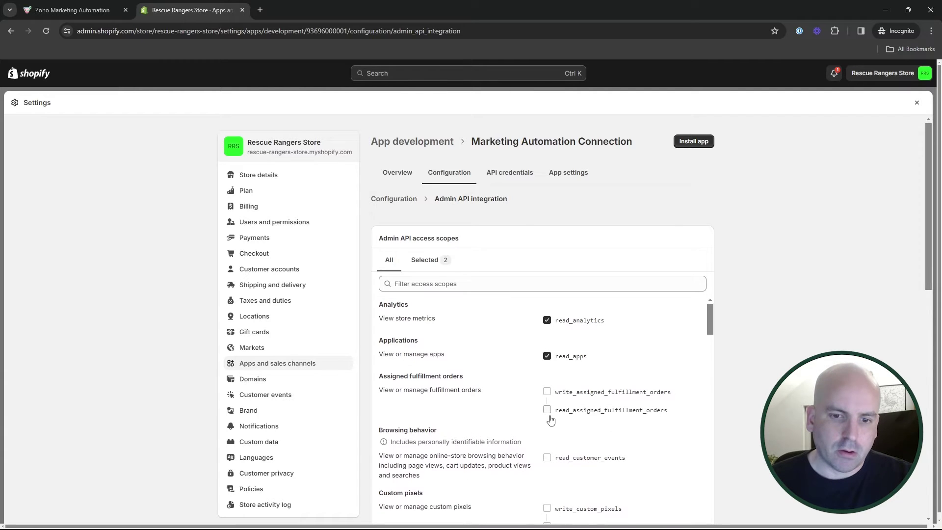
{"action": "scroll", "coordinate": [549, 418], "scroll_direction": "down", "scroll_amount": 1}
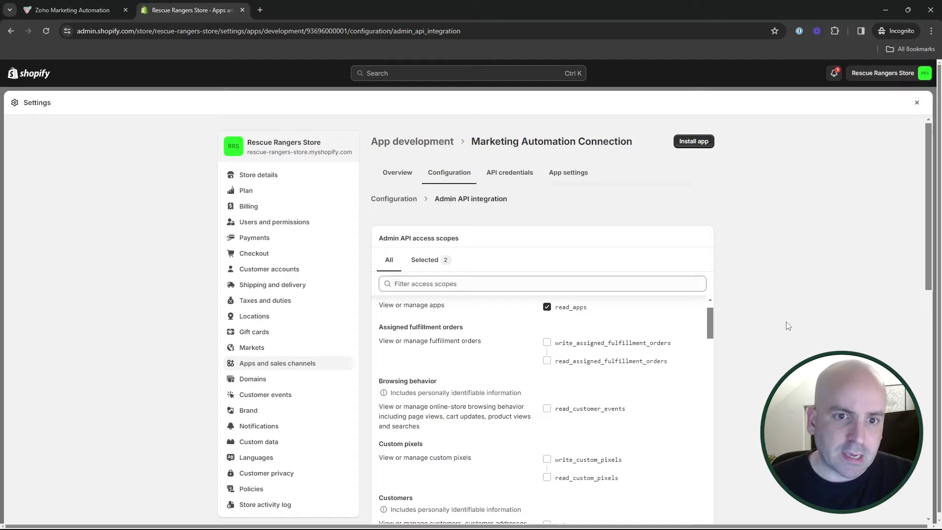
{"action": "left_click", "coordinate": [546, 361]}
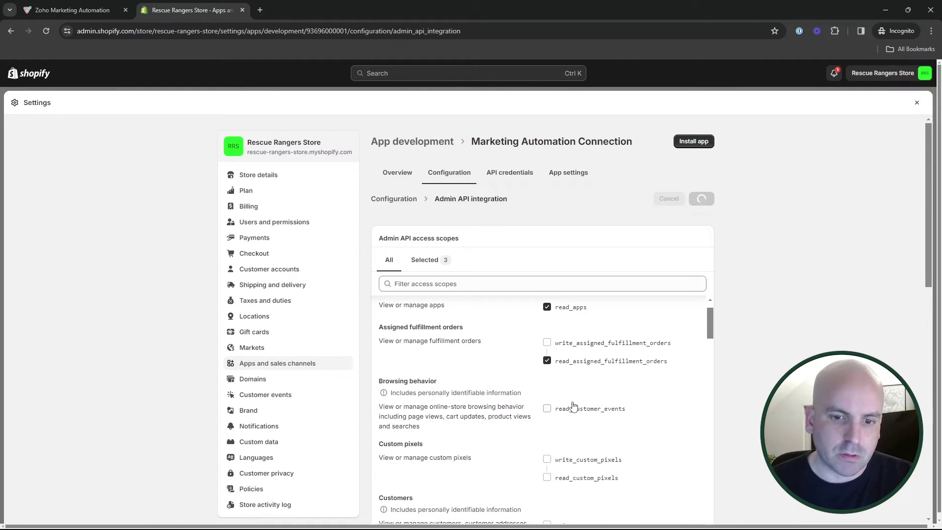
{"action": "left_click", "coordinate": [516, 181]}
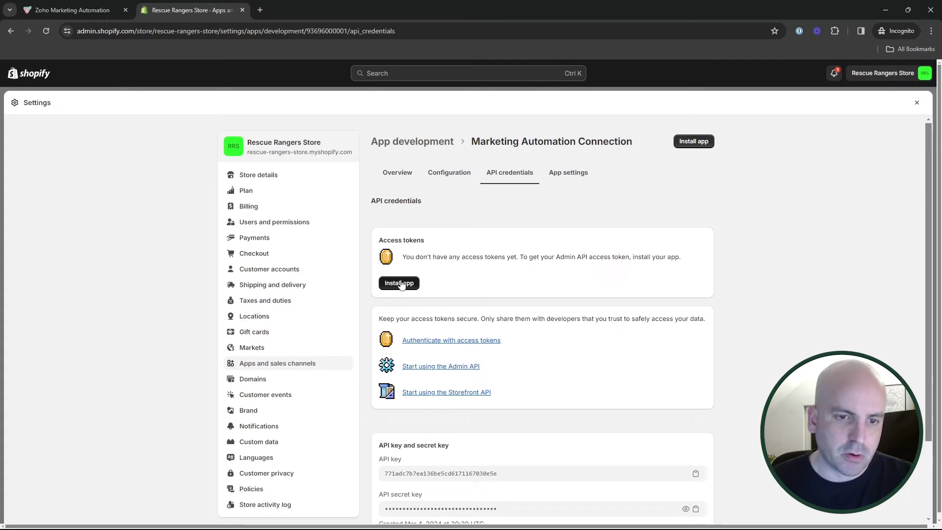
Step: Scroll up and down the Marketing Automation Connection app's API credentials page to review it
{"action": "scroll", "coordinate": [557, 308], "scroll_direction": "down", "scroll_amount": 2}
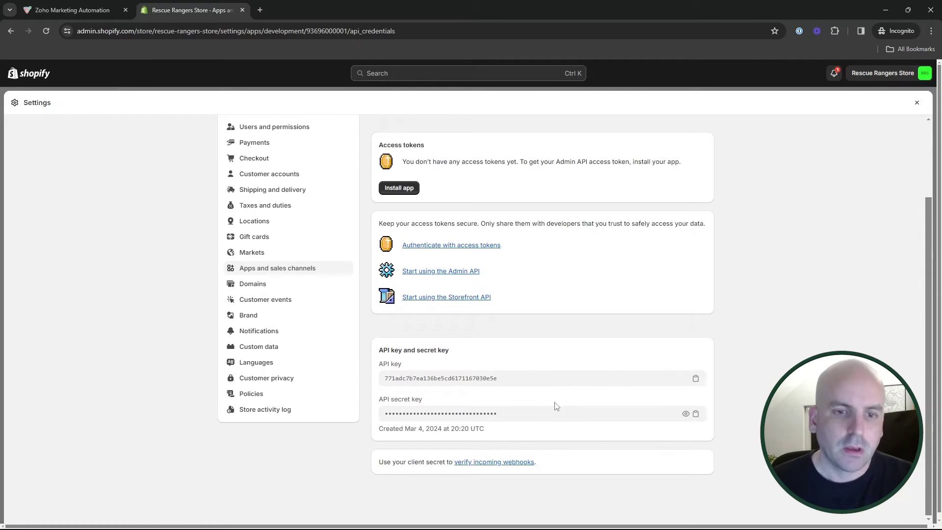
{"action": "scroll", "coordinate": [559, 407], "scroll_direction": "up", "scroll_amount": 2}
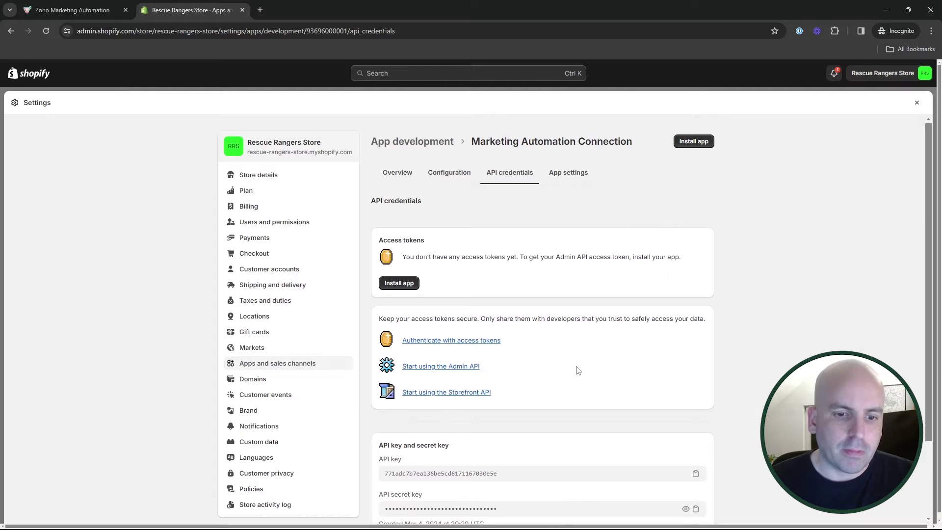
{"action": "scroll", "coordinate": [578, 371], "scroll_direction": "down", "scroll_amount": 2}
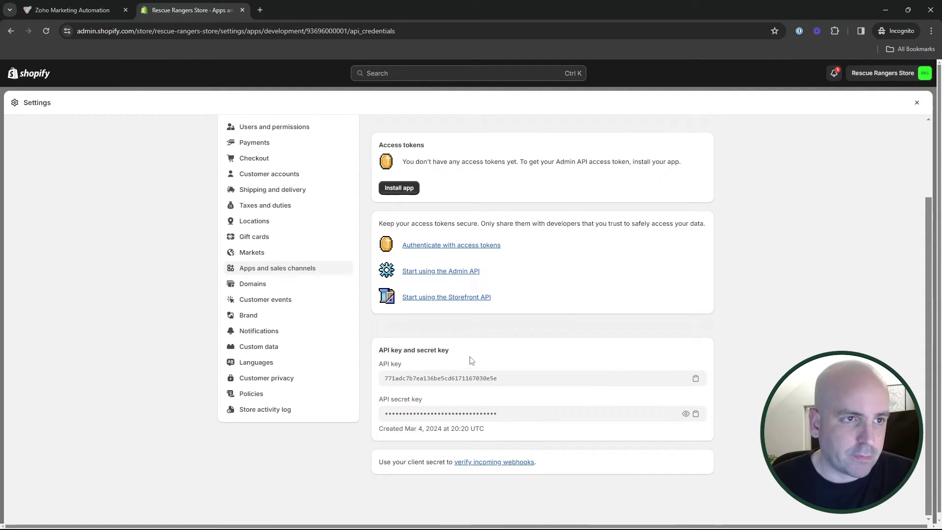
{"action": "scroll", "coordinate": [496, 397], "scroll_direction": "up", "scroll_amount": 2}
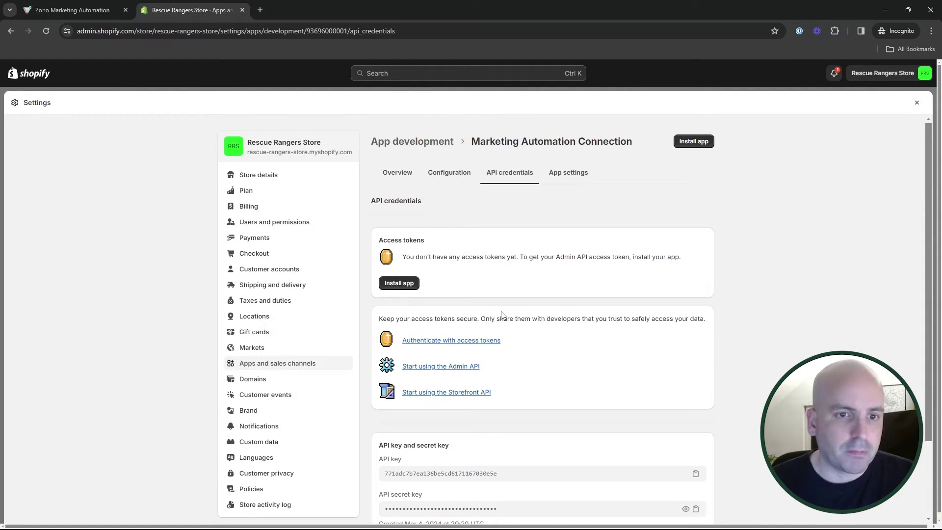
{"action": "scroll", "coordinate": [313, 326], "scroll_direction": "down", "scroll_amount": 1}
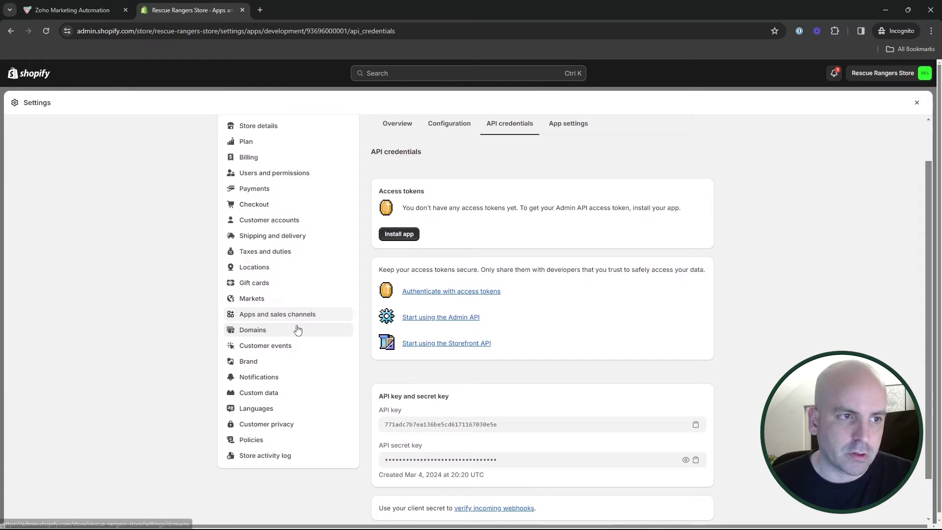
{"action": "scroll", "coordinate": [426, 346], "scroll_direction": "up", "scroll_amount": 1}
{"action": "scroll", "coordinate": [426, 346], "scroll_direction": "up", "scroll_amount": 1}
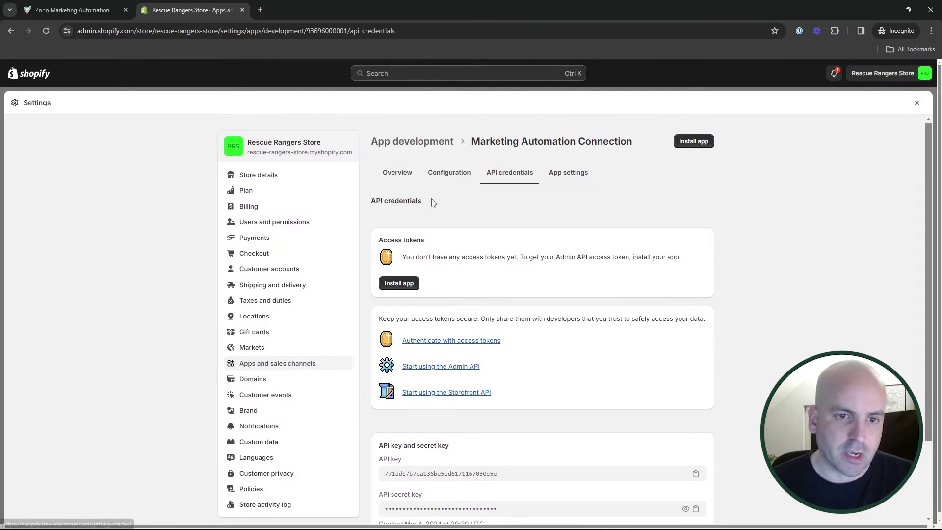
Step: Reopen the Marketing Automation Connection custom app under Develop apps and view its API credentials
{"action": "left_click", "coordinate": [274, 367]}
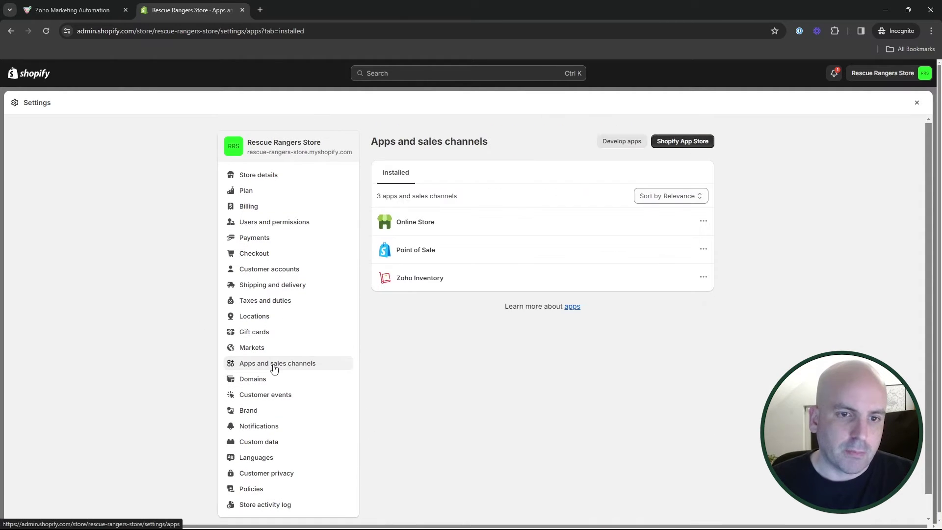
{"action": "left_click", "coordinate": [614, 142]}
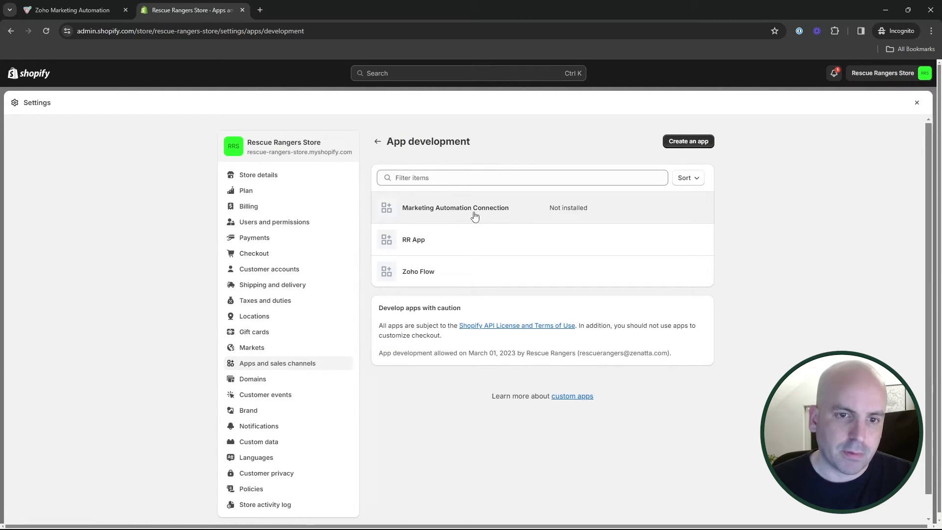
{"action": "left_click", "coordinate": [452, 216]}
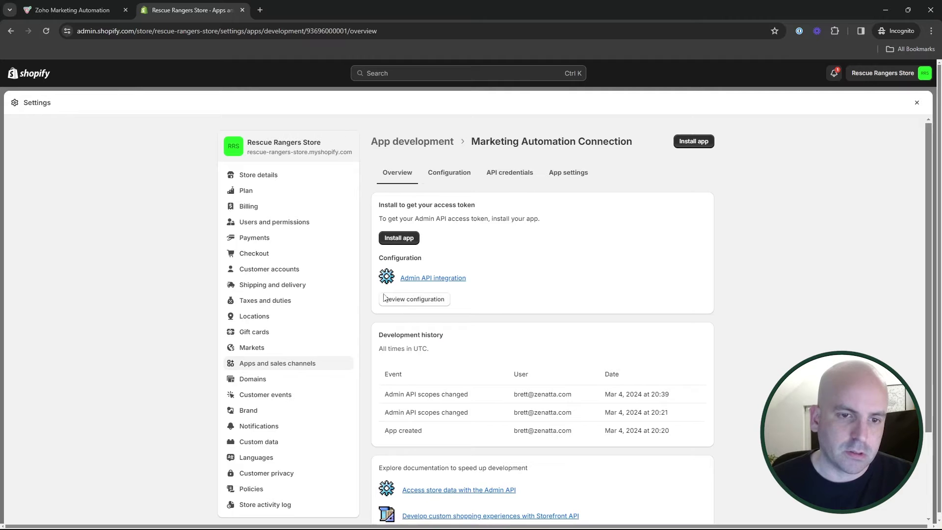
{"action": "left_click", "coordinate": [465, 186]}
{"action": "left_click", "coordinate": [509, 175]}
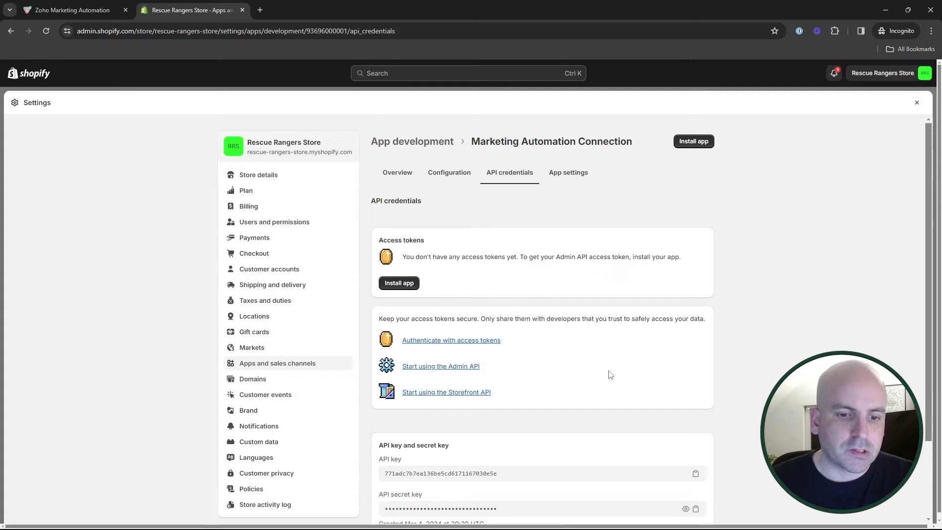
{"action": "scroll", "coordinate": [613, 371], "scroll_direction": "down", "scroll_amount": 2}
{"action": "scroll", "coordinate": [630, 376], "scroll_direction": "up", "scroll_amount": 2}
Step: Review the Shopify-to-Zoho field mapping, then go back to the Connected Apps settings
{"action": "left_click", "coordinate": [92, 9]}
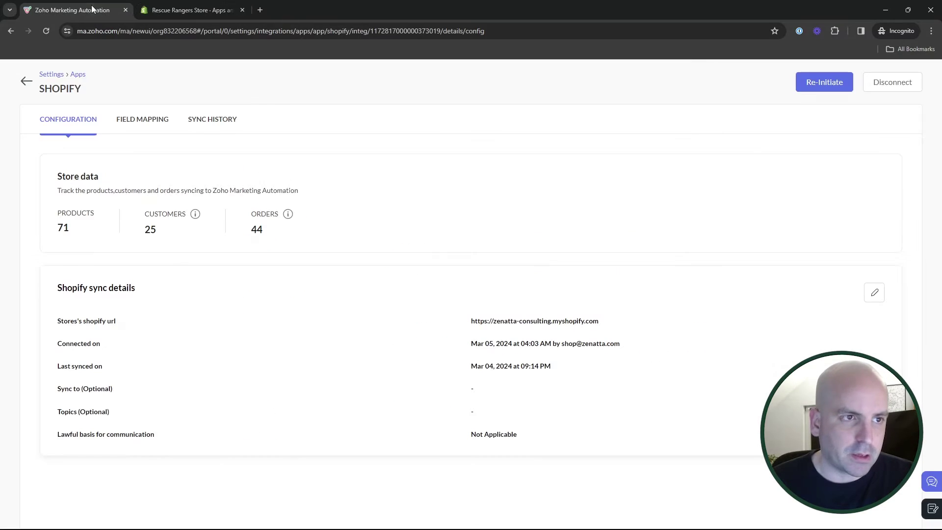
{"action": "left_click", "coordinate": [130, 126]}
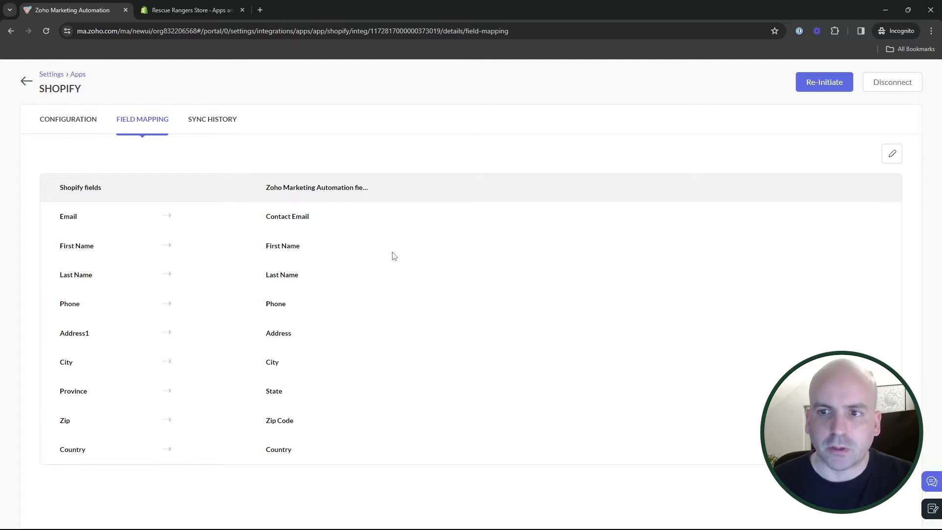
{"action": "left_click", "coordinate": [26, 81]}
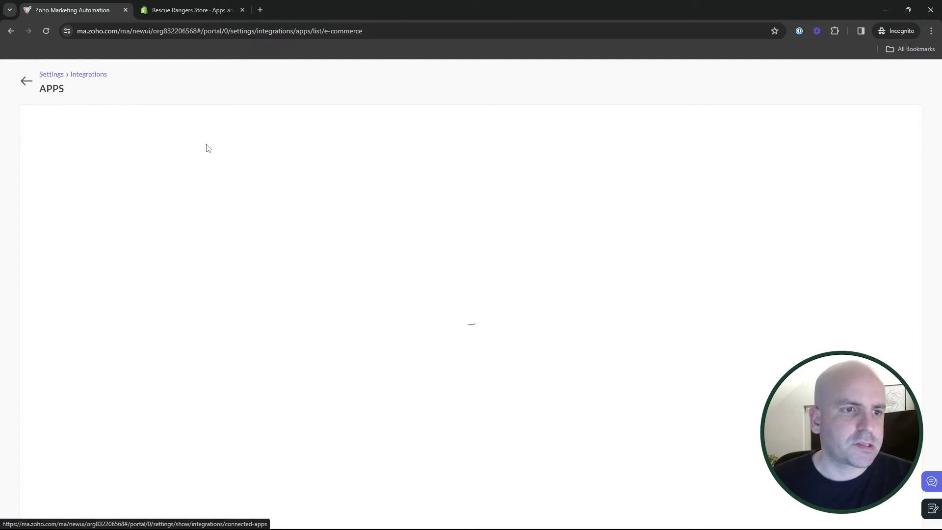
{"action": "left_click", "coordinate": [27, 82]}
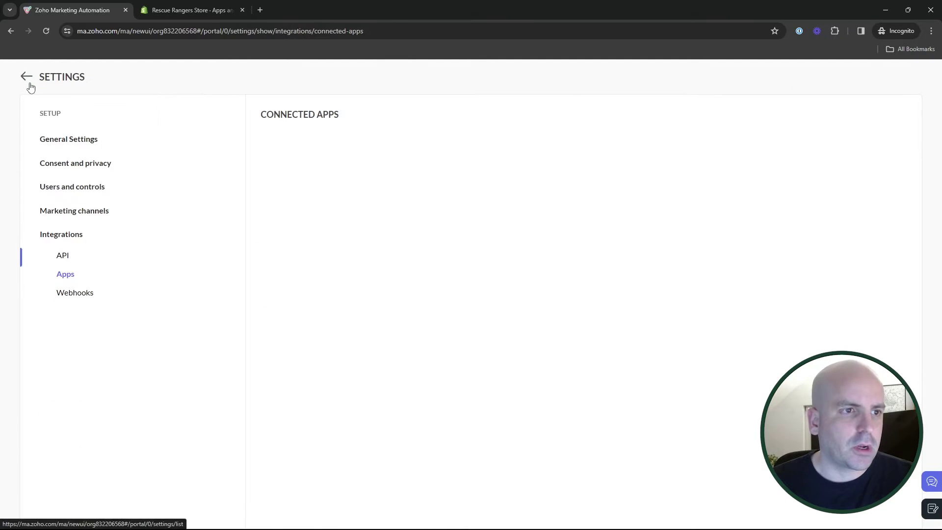
Step: Return to the Dashboard and start a new campaign from Marketing Campaigns > Email
{"action": "left_click", "coordinate": [26, 77]}
{"action": "left_click", "coordinate": [26, 77]}
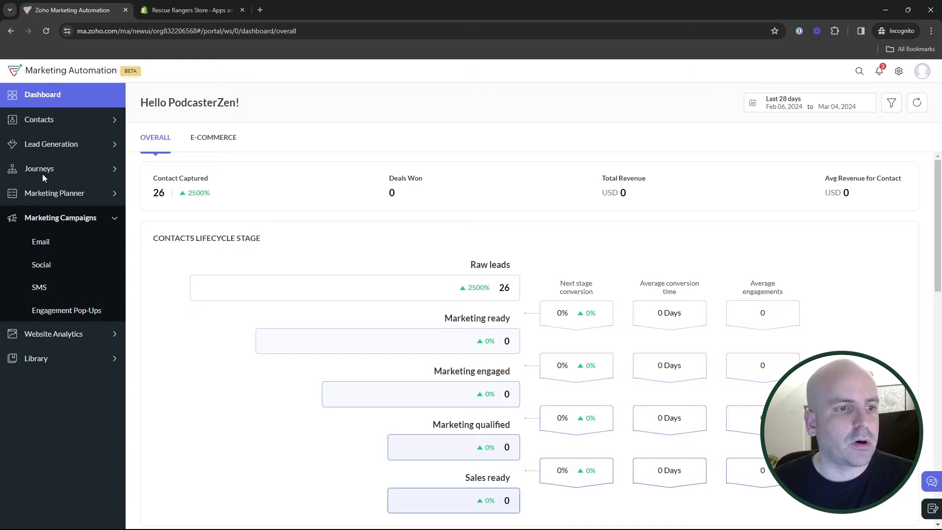
{"action": "left_click", "coordinate": [51, 246]}
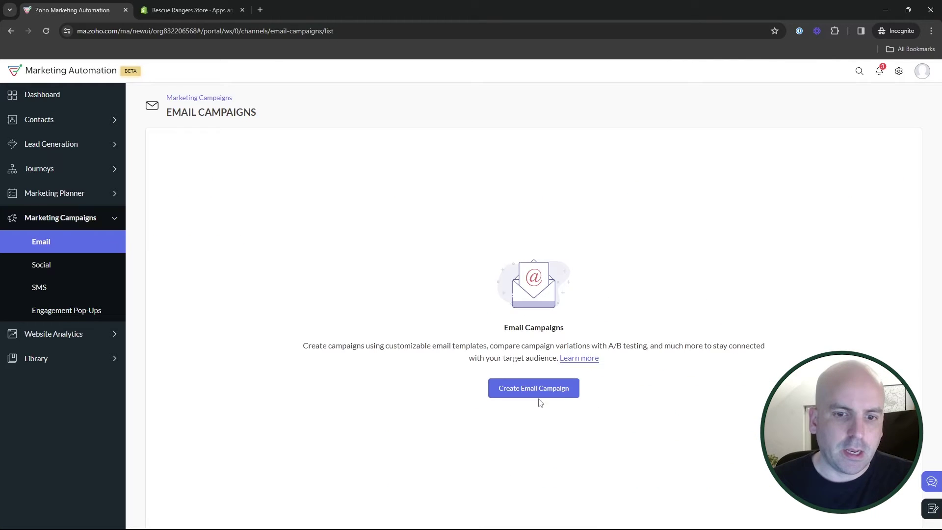
{"action": "left_click", "coordinate": [533, 388]}
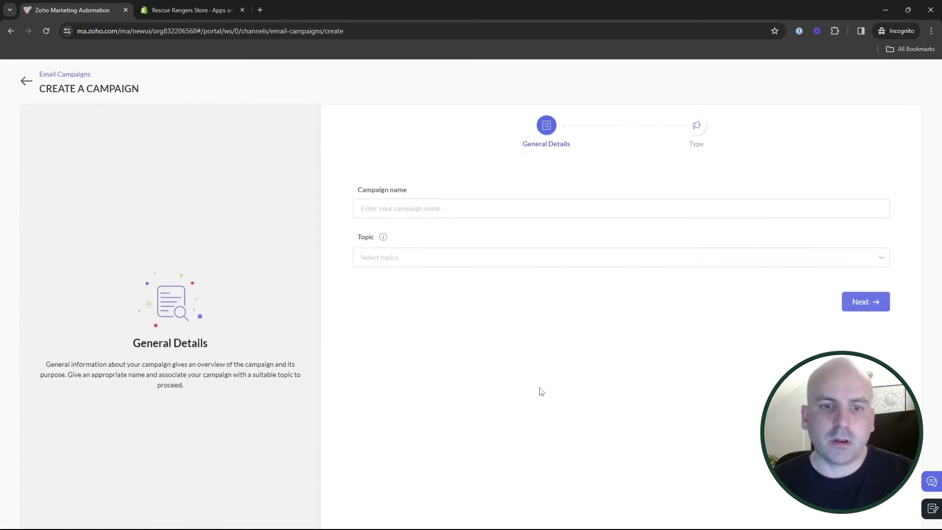
Step: Name the campaign Zenatta Shopify Test and choose Marketing as its topic
{"action": "left_click", "coordinate": [395, 196]}
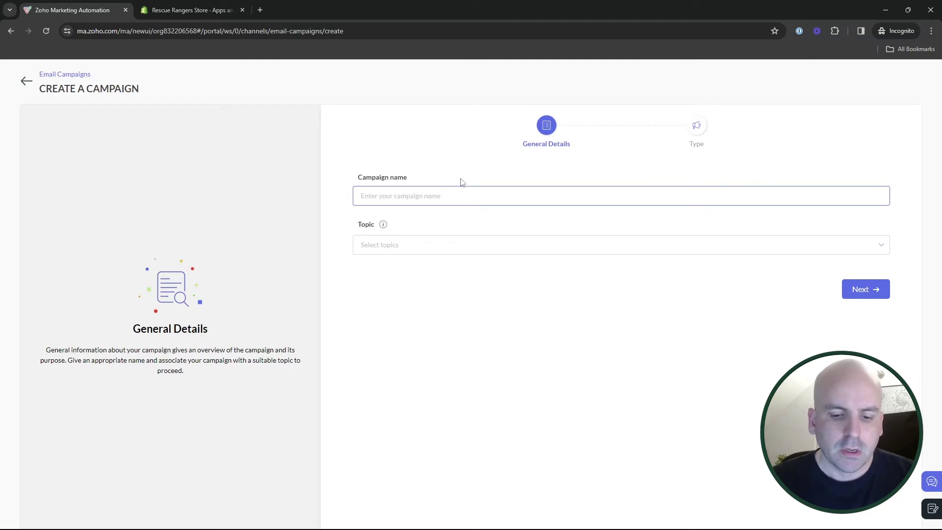
{"action": "type", "text": "Zenatta Shopify Test"}
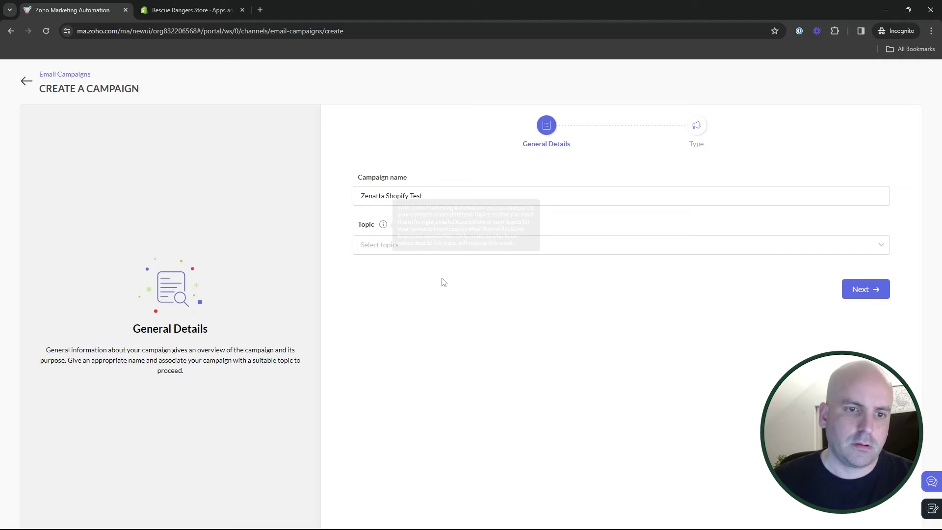
{"action": "left_click", "coordinate": [579, 246]}
{"action": "left_click", "coordinate": [424, 305]}
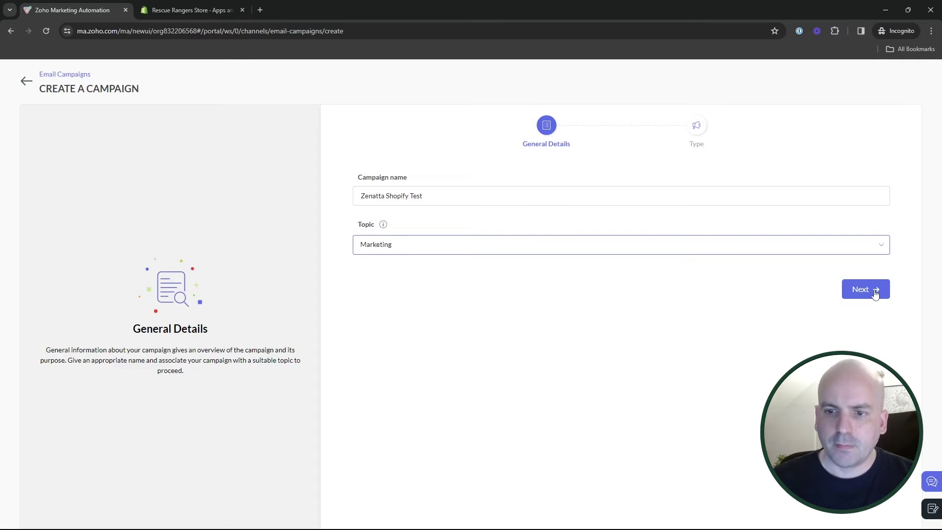
{"action": "left_click", "coordinate": [862, 288]}
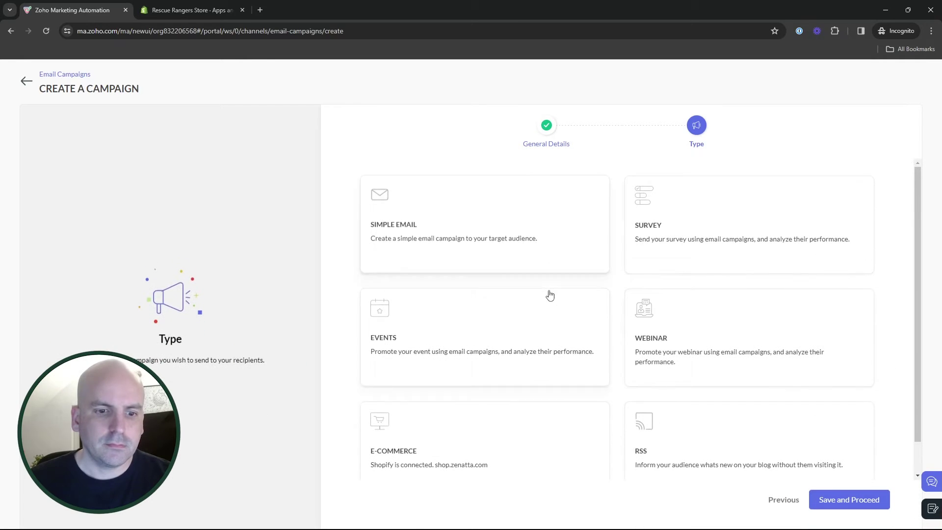
Step: Choose the E-COMMERCE campaign type and create the campaign
{"action": "scroll", "coordinate": [490, 275], "scroll_direction": "down", "scroll_amount": 1}
{"action": "scroll", "coordinate": [500, 426], "scroll_direction": "up", "scroll_amount": 1}
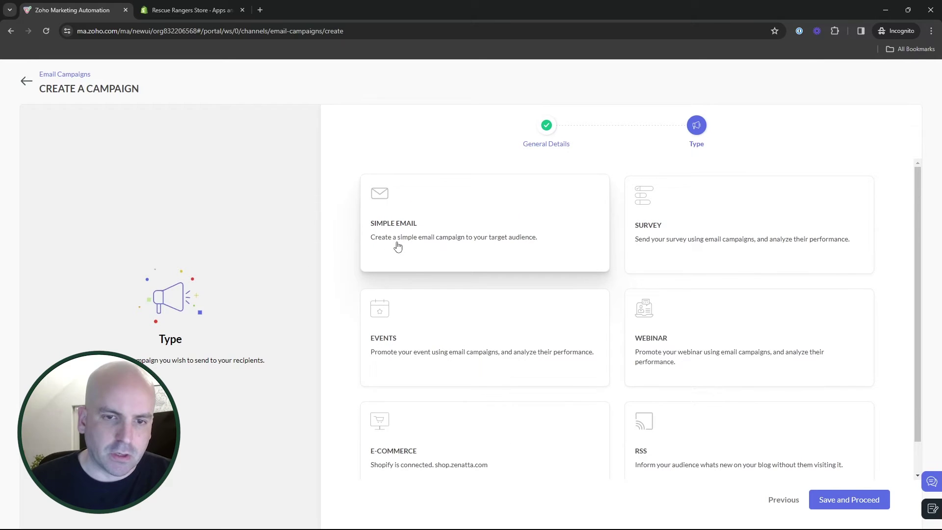
{"action": "scroll", "coordinate": [460, 445], "scroll_direction": "down", "scroll_amount": 1}
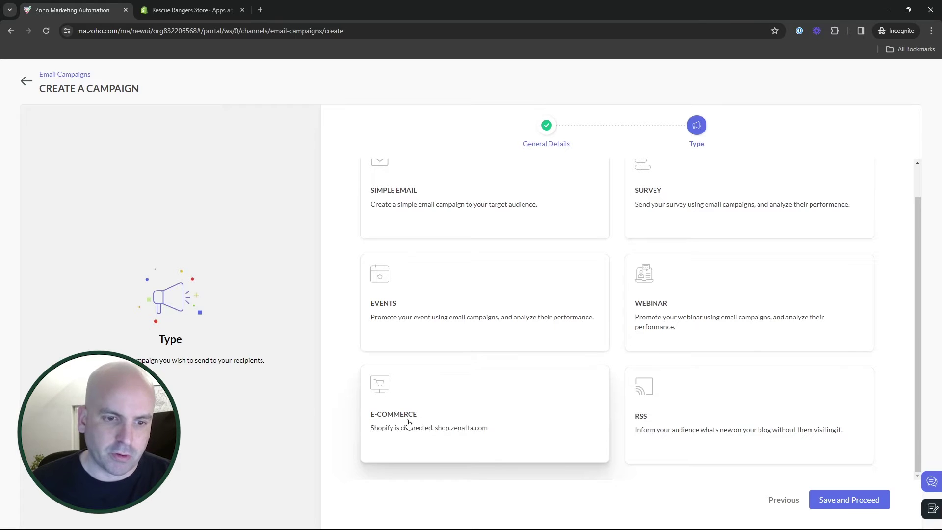
{"action": "left_click", "coordinate": [434, 430]}
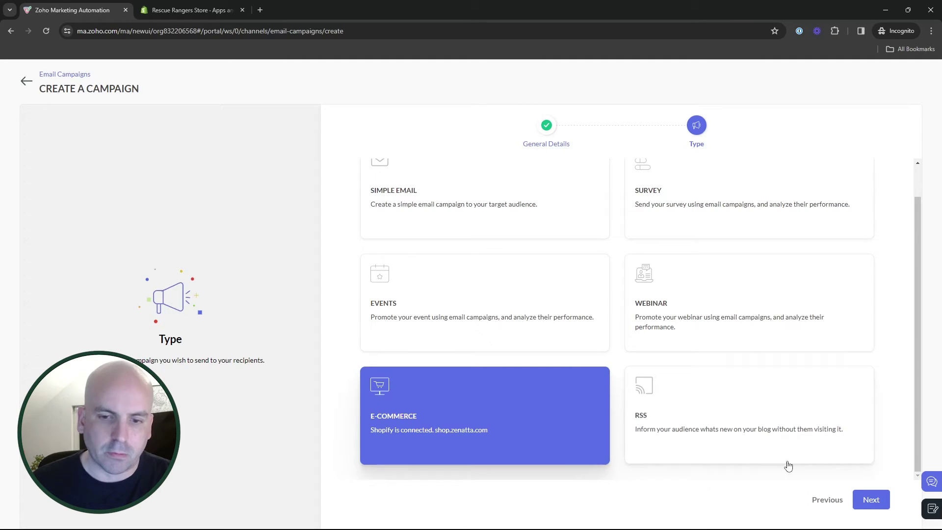
{"action": "left_click", "coordinate": [865, 499]}
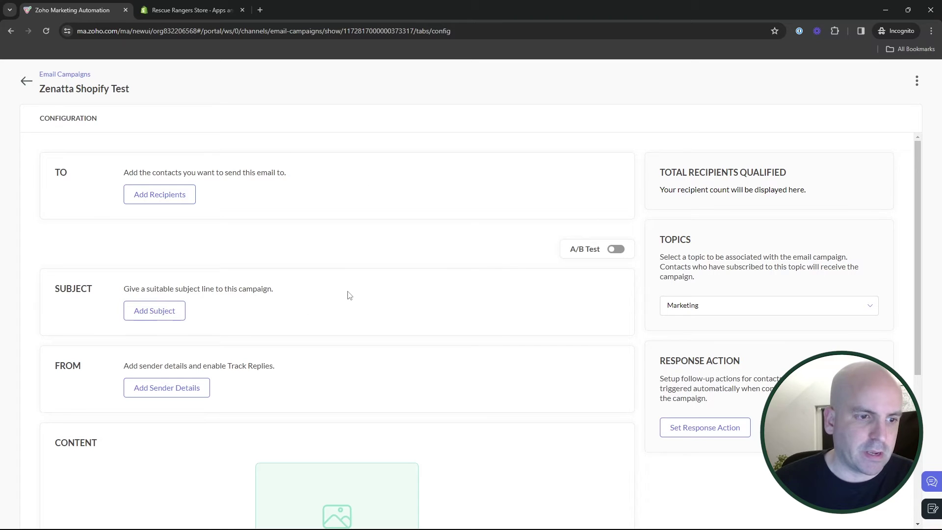
Step: Start adding content to the Zenatta Shopify Test email to reach the Ecommerce template gallery
{"action": "scroll", "coordinate": [200, 121], "scroll_direction": "down", "scroll_amount": 3}
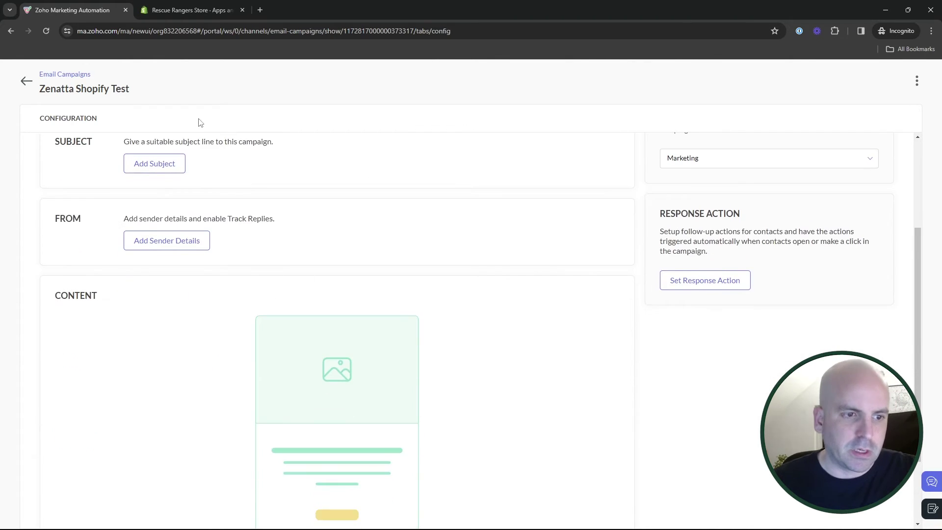
{"action": "scroll", "coordinate": [227, 199], "scroll_direction": "up", "scroll_amount": 3}
{"action": "scroll", "coordinate": [304, 325], "scroll_direction": "down", "scroll_amount": 5}
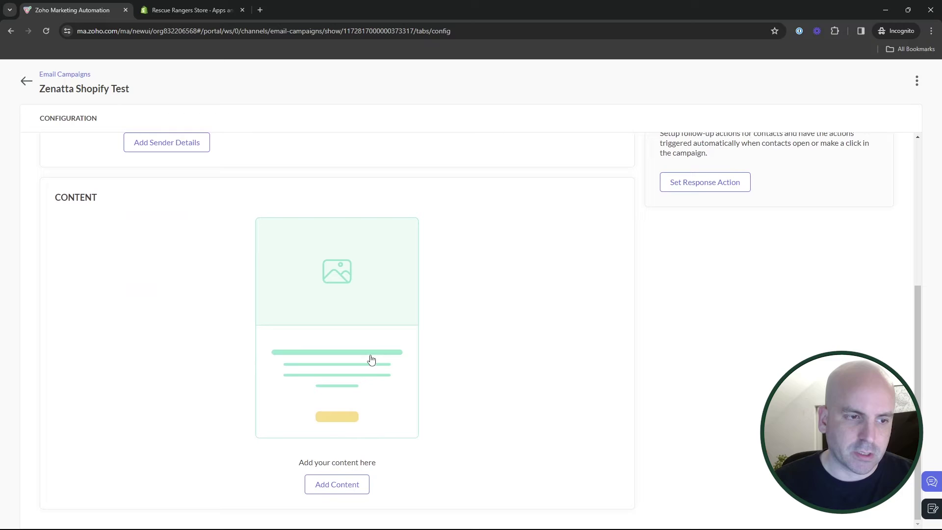
{"action": "left_click", "coordinate": [336, 484]}
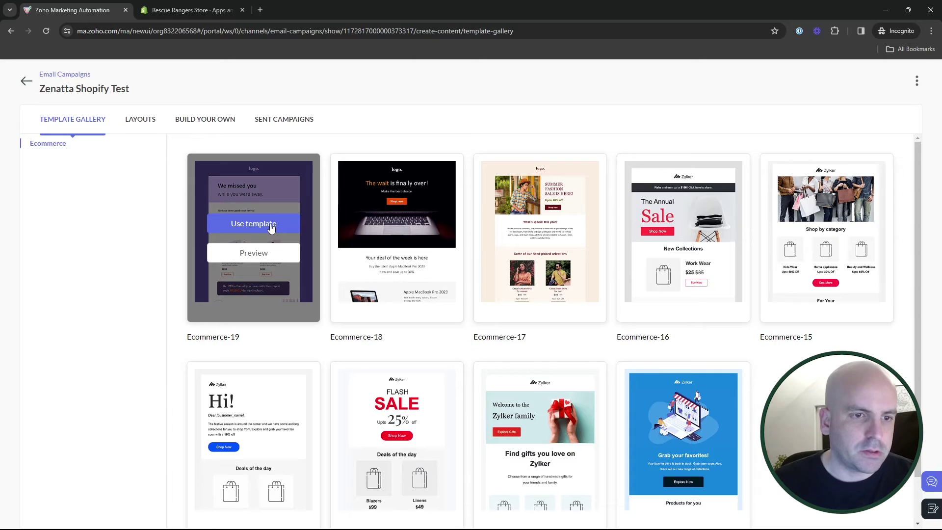
Step: Use the Ecommerce-19 'We missed you' template and delete its two running-shoe product row
{"action": "left_click", "coordinate": [271, 226]}
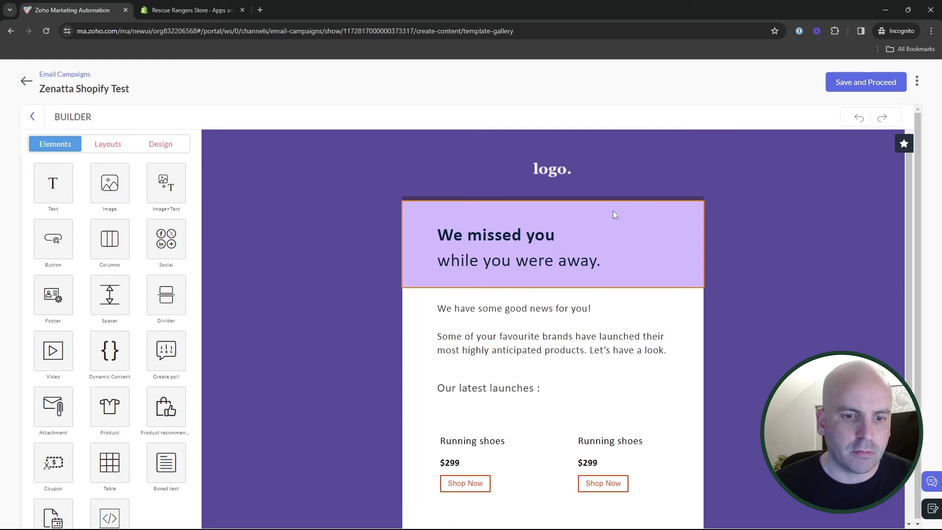
{"action": "scroll", "coordinate": [704, 248], "scroll_direction": "down", "scroll_amount": 2}
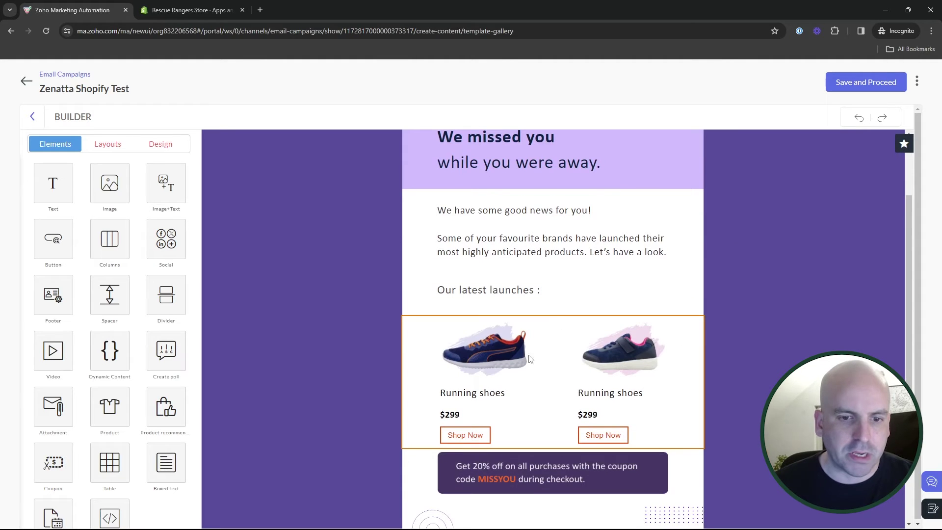
{"action": "left_click", "coordinate": [591, 360]}
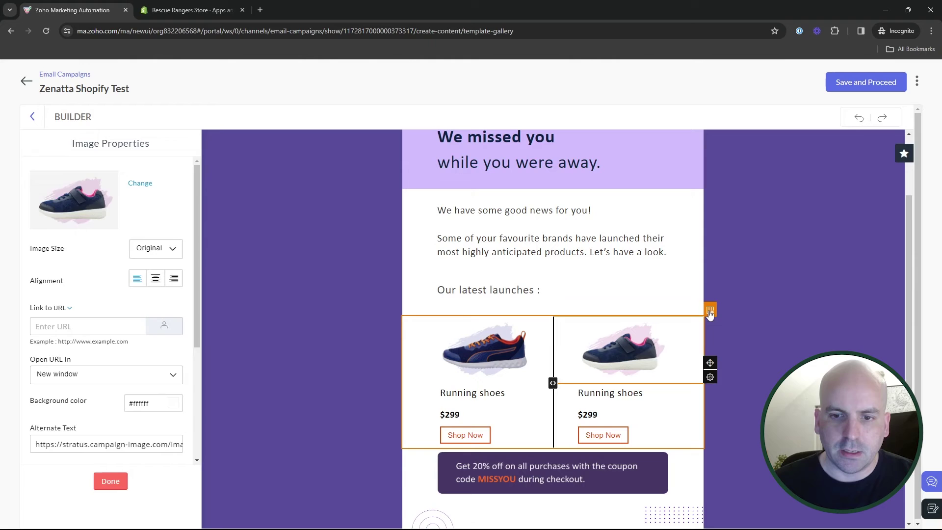
{"action": "left_click", "coordinate": [710, 443]}
{"action": "left_click", "coordinate": [710, 470]}
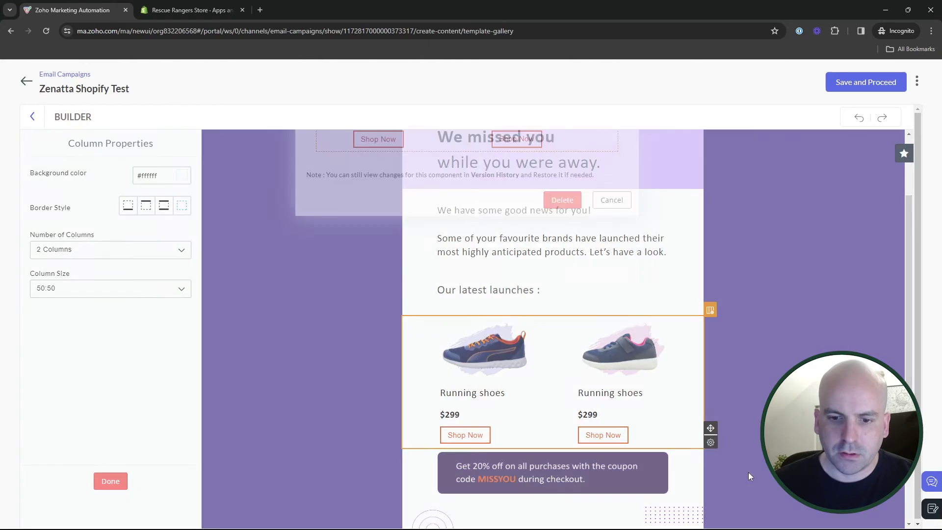
{"action": "left_click", "coordinate": [562, 371]}
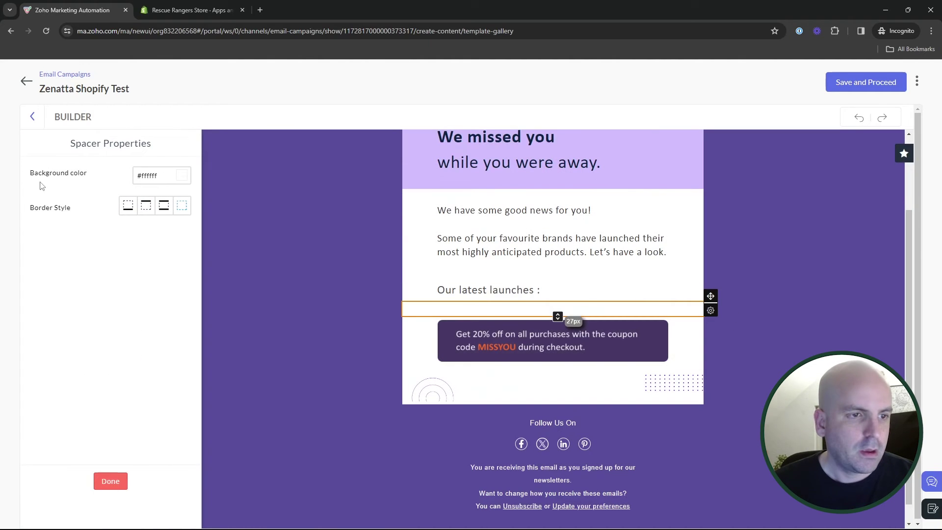
{"action": "left_click", "coordinate": [123, 481]}
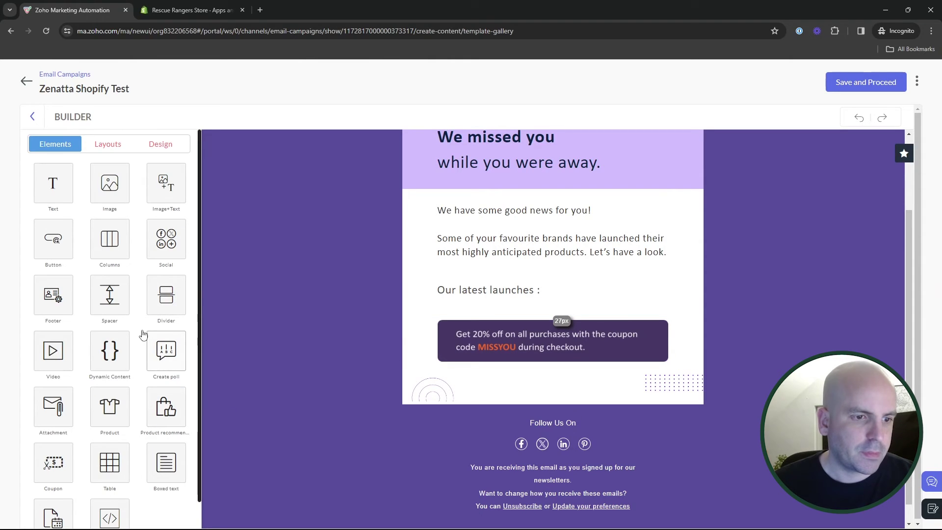
{"action": "scroll", "coordinate": [147, 339], "scroll_direction": "down", "scroll_amount": 1}
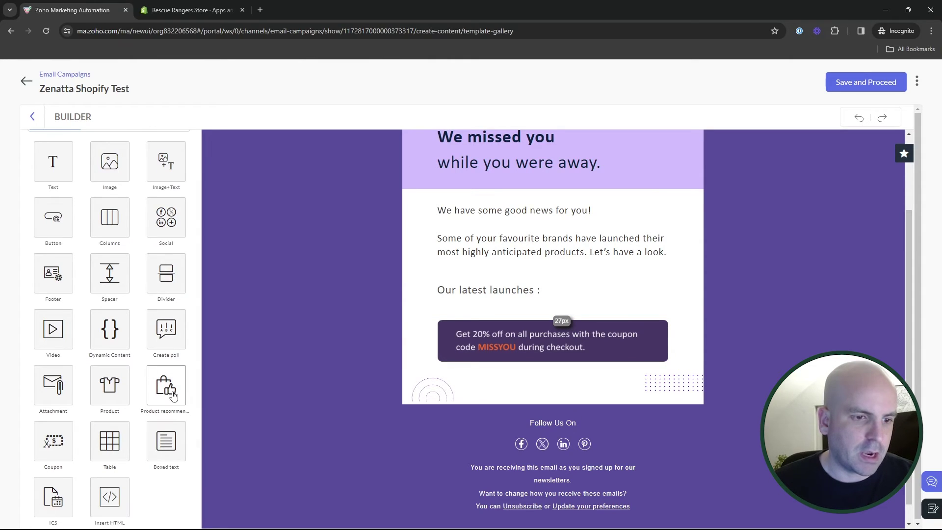
Step: Place a single-product recommendation block above the coupon banner, set to Recently added, and save
{"action": "left_click_drag", "start_coordinate": [167, 395], "coordinate": [447, 333]}
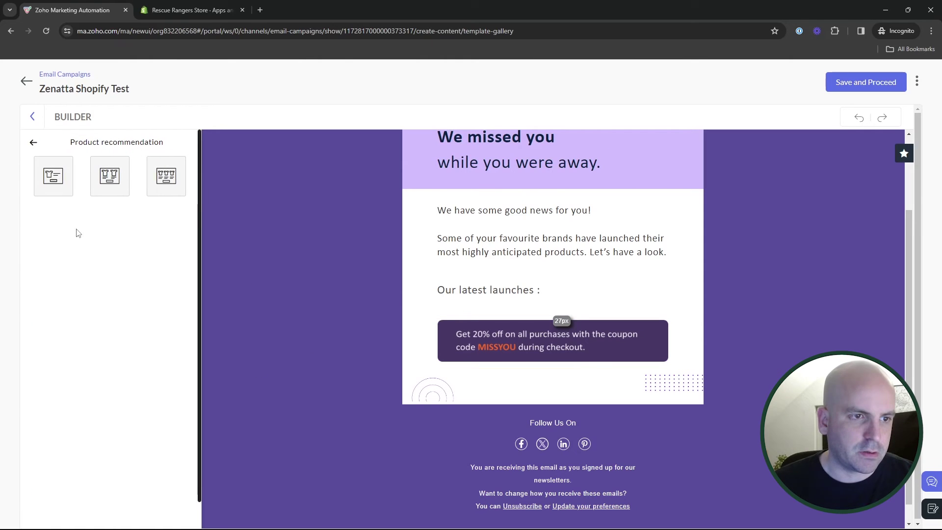
{"action": "left_click_drag", "start_coordinate": [53, 175], "coordinate": [555, 317]}
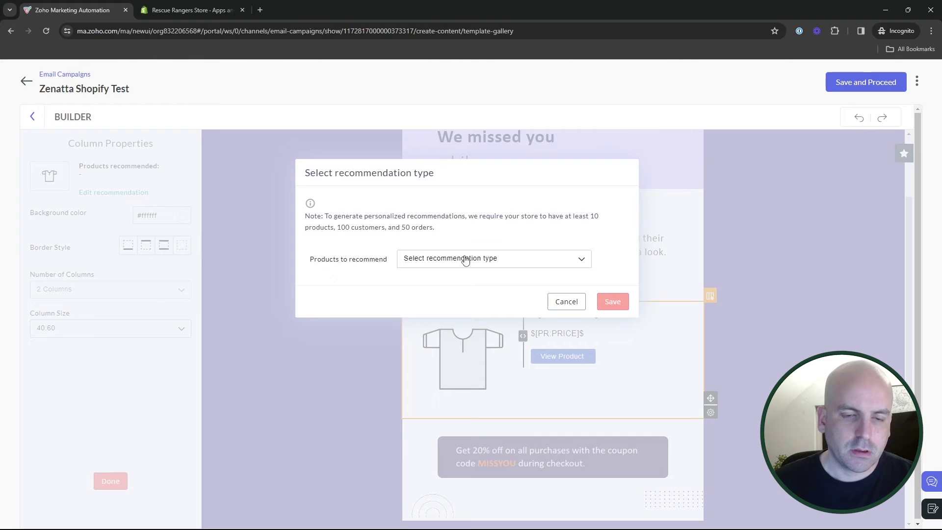
{"action": "left_click", "coordinate": [463, 258]}
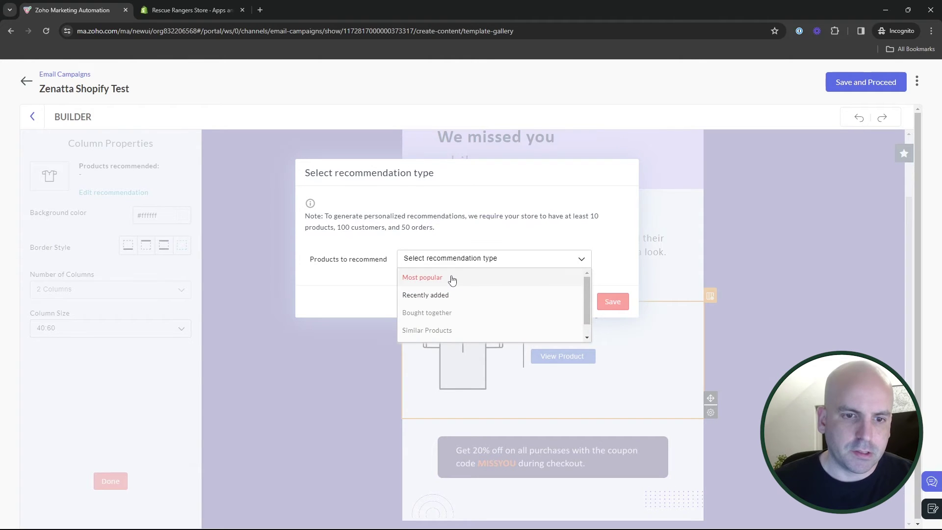
{"action": "scroll", "coordinate": [452, 279], "scroll_direction": "down", "scroll_amount": 1}
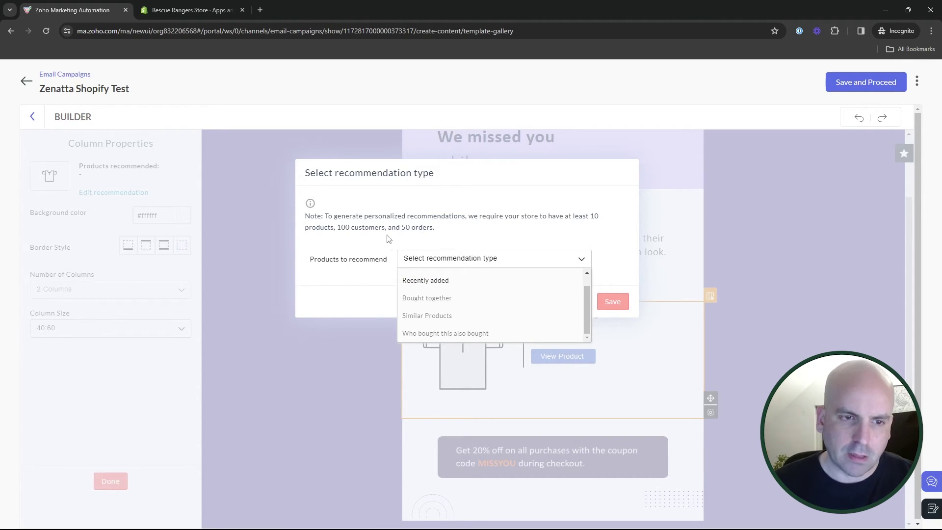
{"action": "left_click_drag", "start_coordinate": [342, 228], "coordinate": [458, 234]}
{"action": "left_click", "coordinate": [454, 234]}
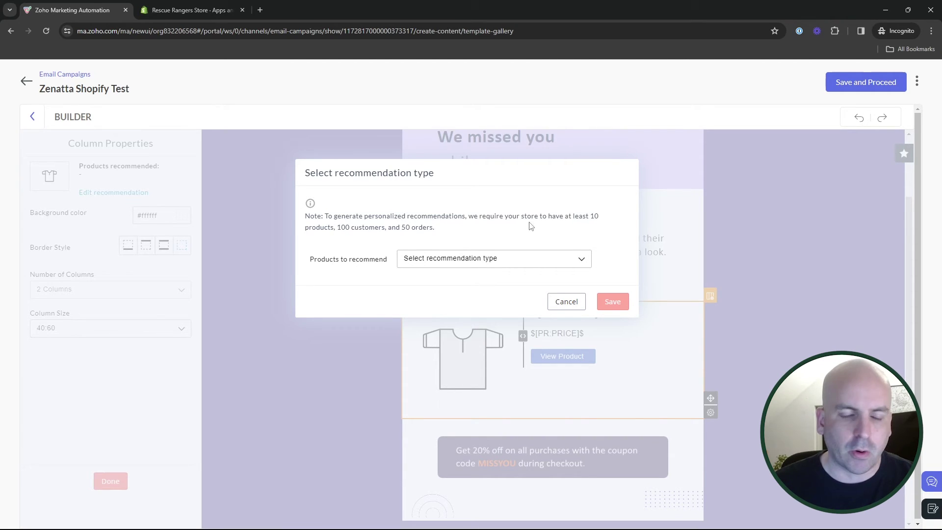
{"action": "left_click", "coordinate": [494, 260]}
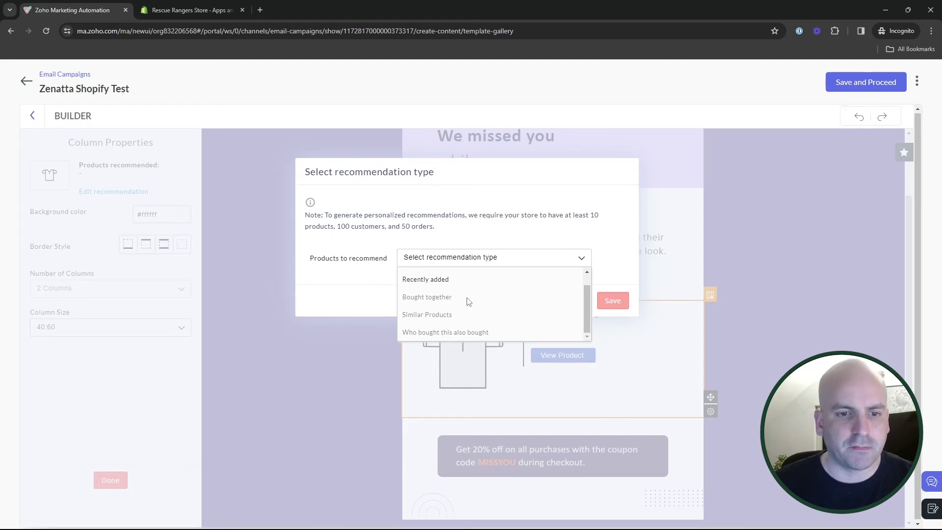
{"action": "scroll", "coordinate": [467, 308], "scroll_direction": "up", "scroll_amount": 1}
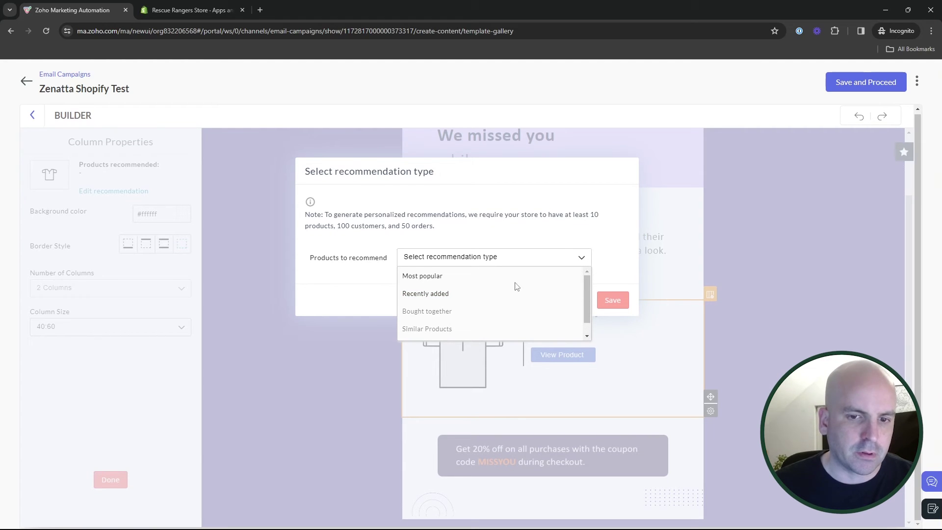
{"action": "left_click", "coordinate": [441, 294]}
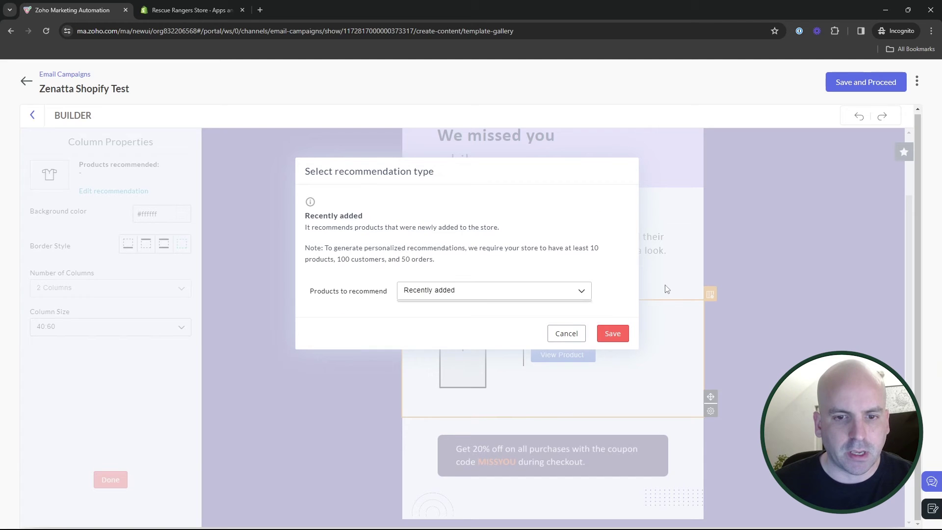
{"action": "left_click", "coordinate": [612, 334]}
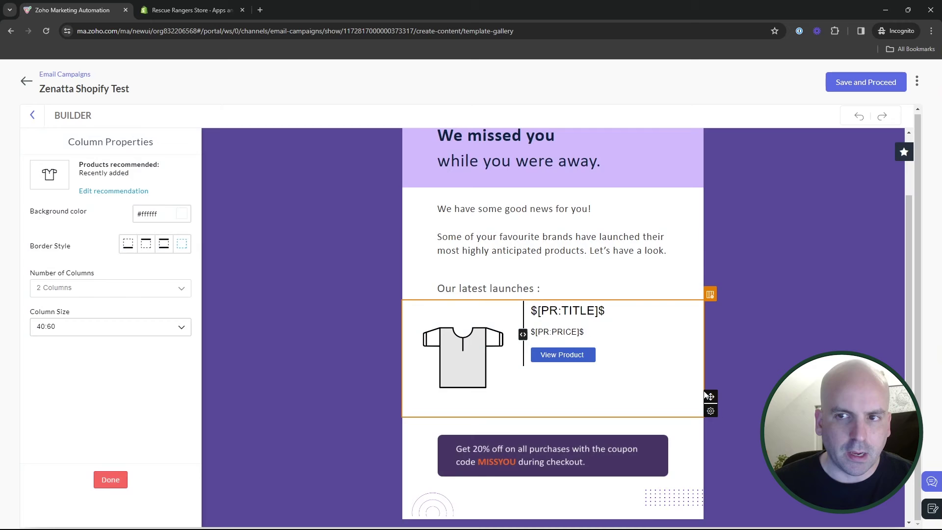
Step: Reposition the product recommendation block directly above the 'Our latest launches' heading, leaving nothing selected
{"action": "left_click_drag", "start_coordinate": [711, 395], "coordinate": [661, 282]}
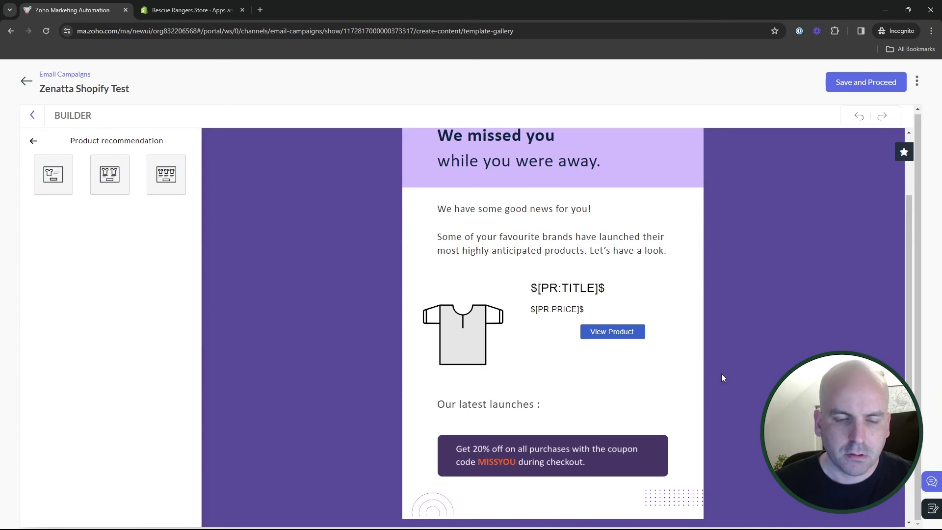
{"action": "left_click", "coordinate": [512, 404]}
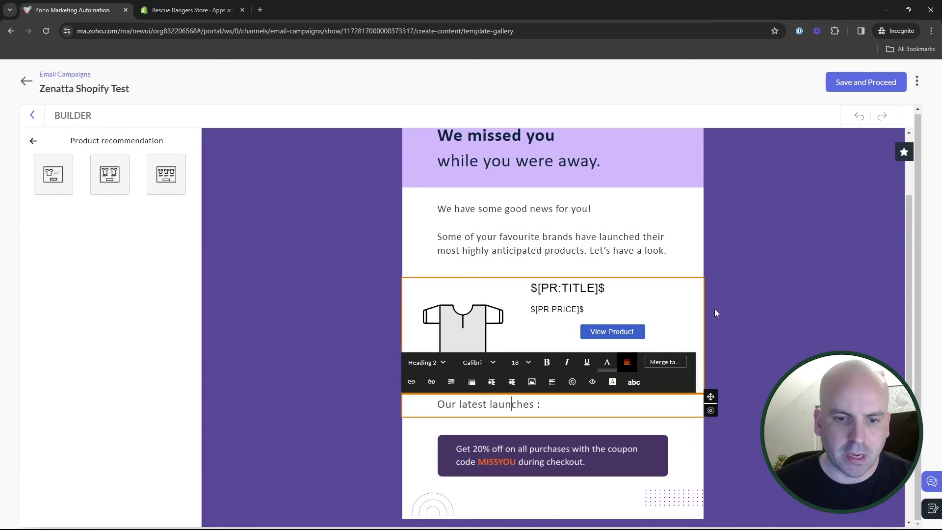
{"action": "left_click", "coordinate": [715, 313]}
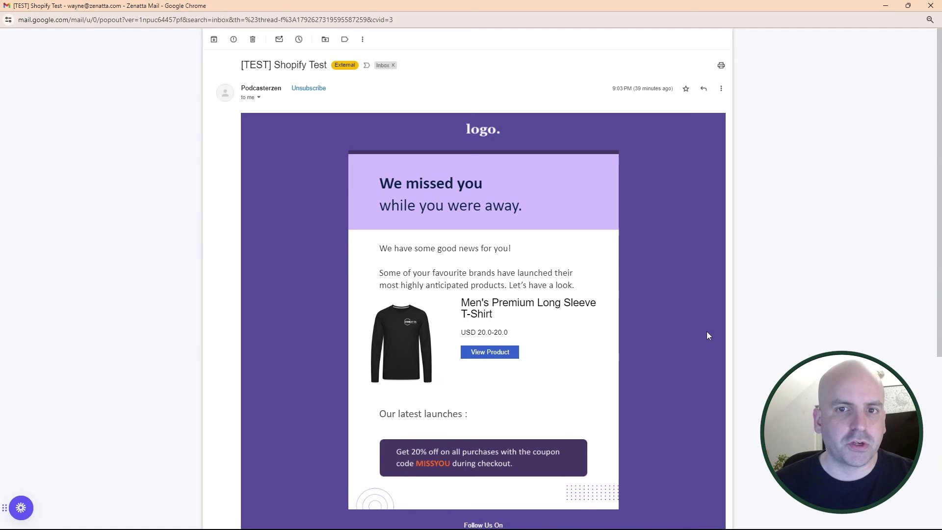
{"action": "scroll", "coordinate": [707, 334], "scroll_direction": "down", "scroll_amount": 1}
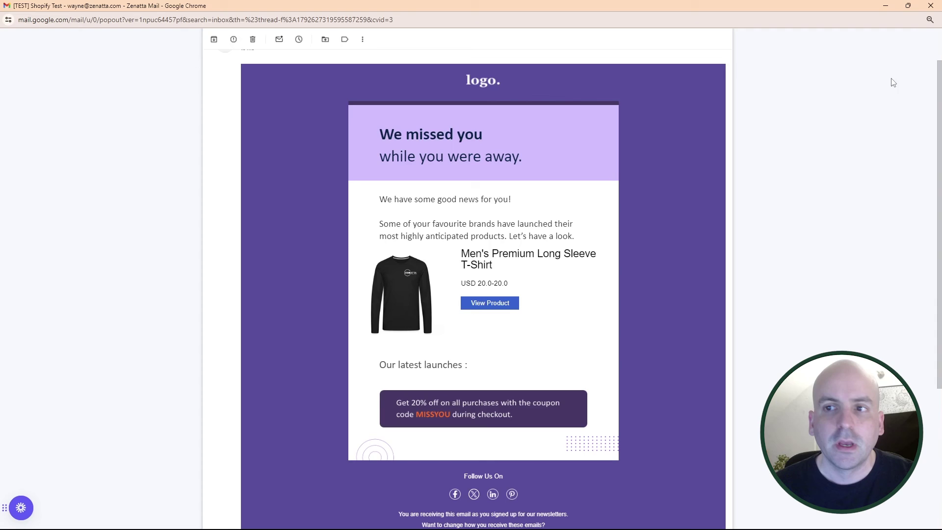
{"action": "scroll", "coordinate": [664, 351], "scroll_direction": "down", "scroll_amount": 3}
{"action": "scroll", "coordinate": [666, 346], "scroll_direction": "up", "scroll_amount": 4}
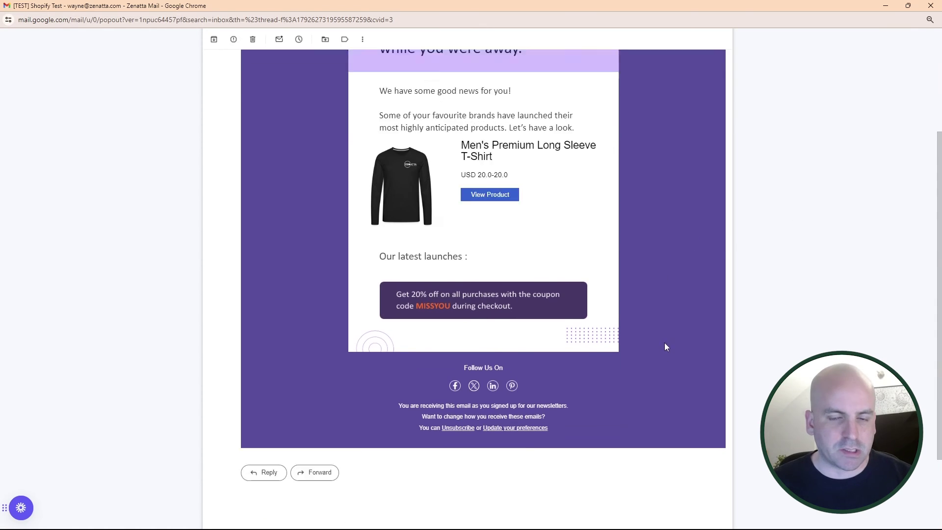